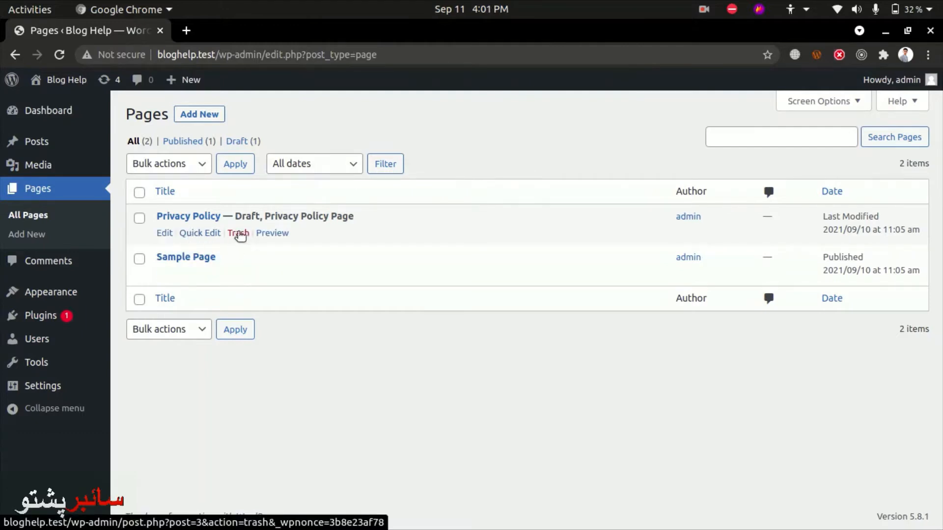
- Move the Privacy Policy draft page to the trash, check the trashed pages, and return to the list of all pages
click(237, 233)
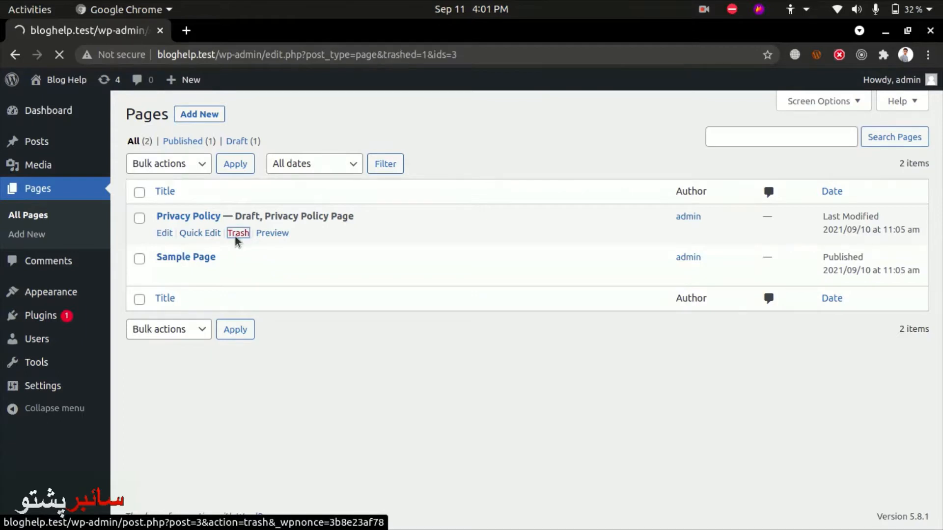
click(241, 182)
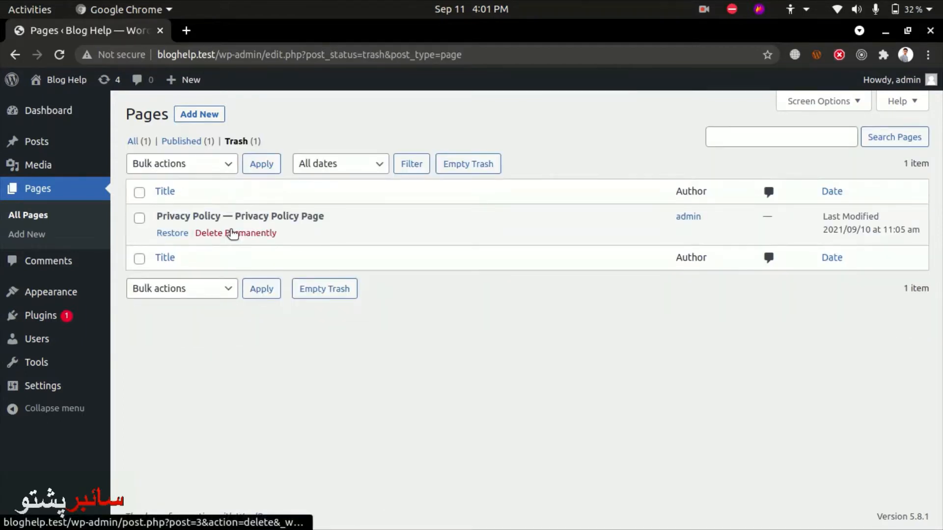
click(131, 144)
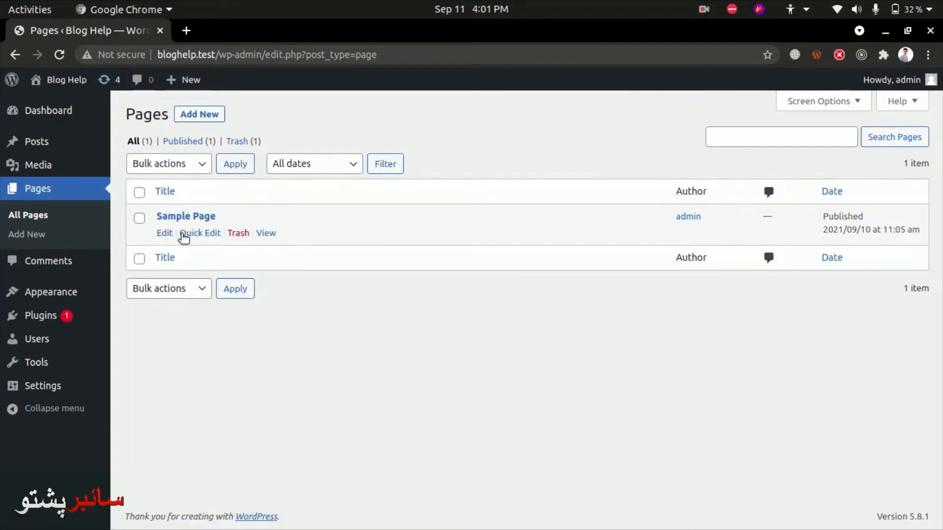
- Quick-edit Sample Page to set its slug to sample-page-custom, and save the update
click(182, 235)
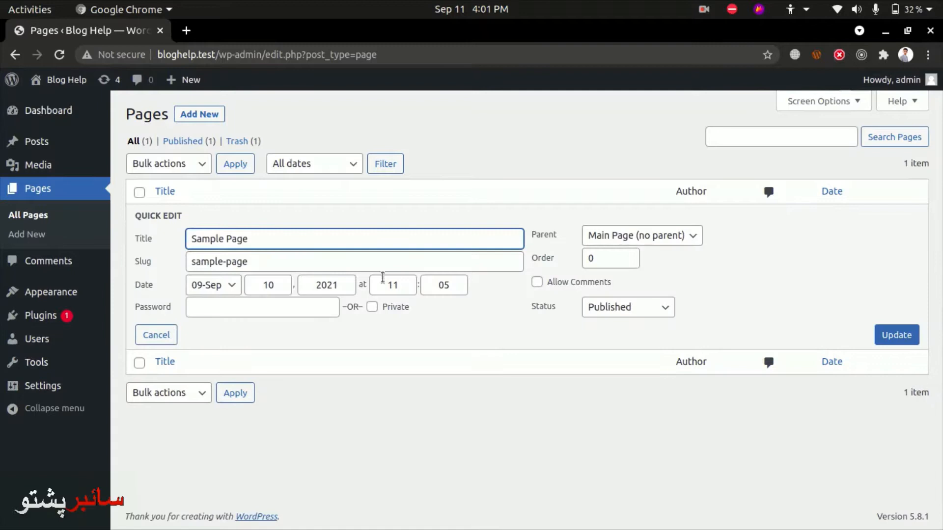
click(612, 309)
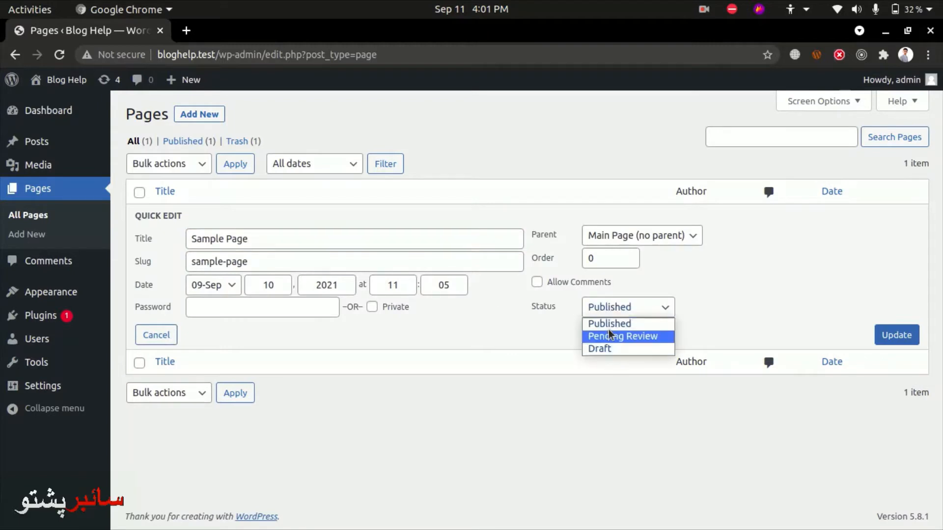
click(617, 309)
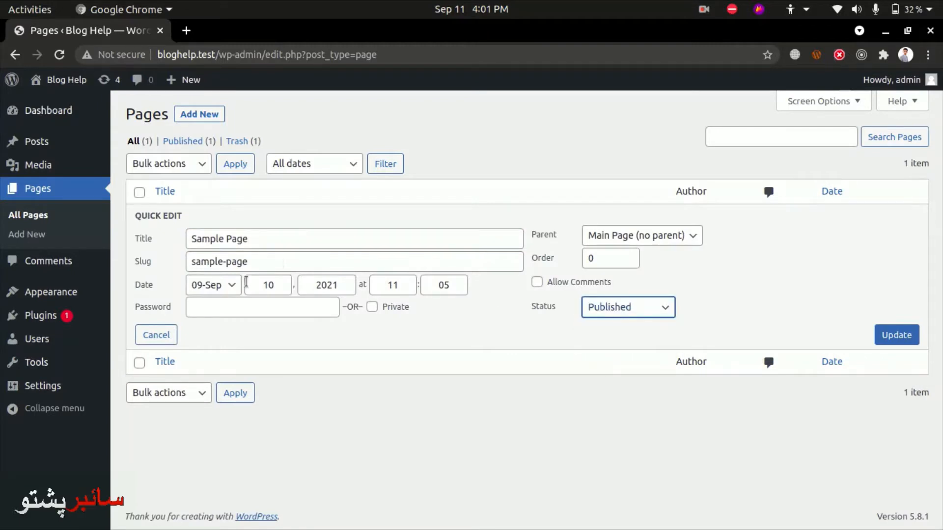
click(278, 244)
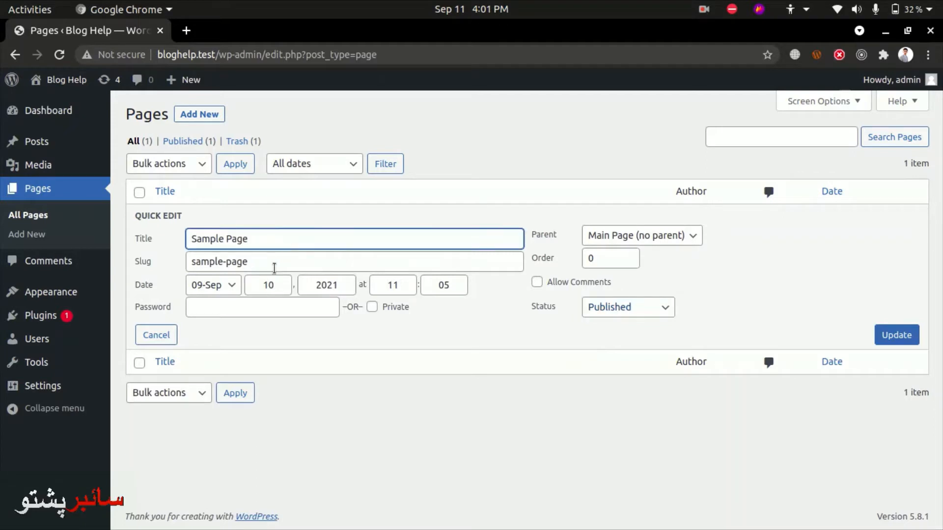
drag(274, 267, 215, 261)
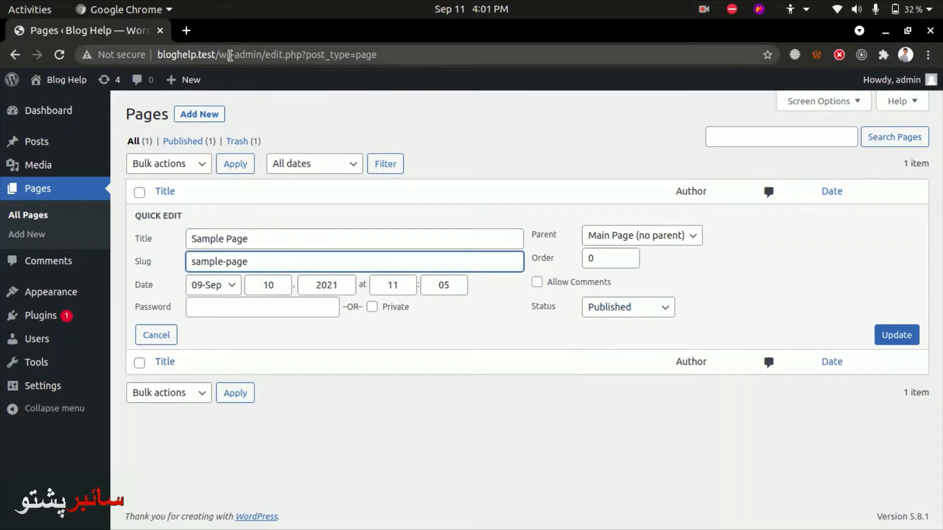
drag(218, 54, 402, 58)
click(402, 58)
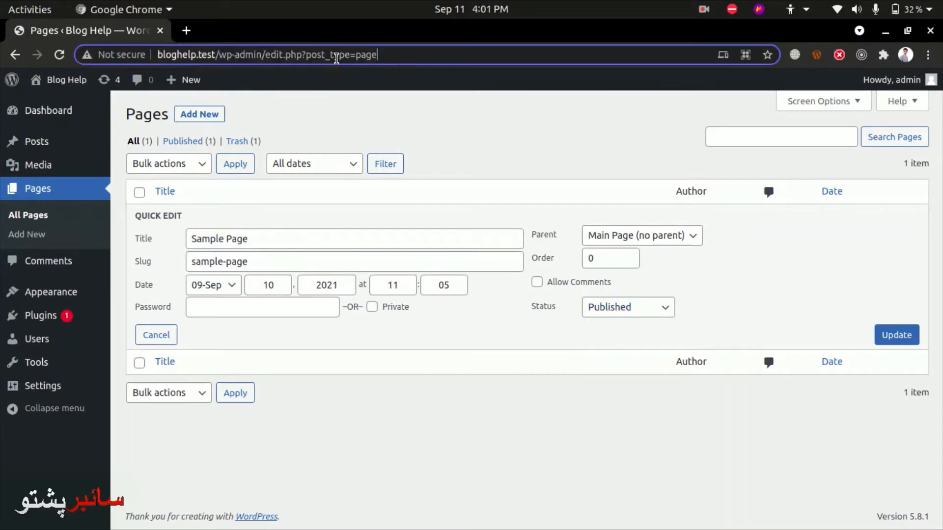
drag(218, 55, 366, 56)
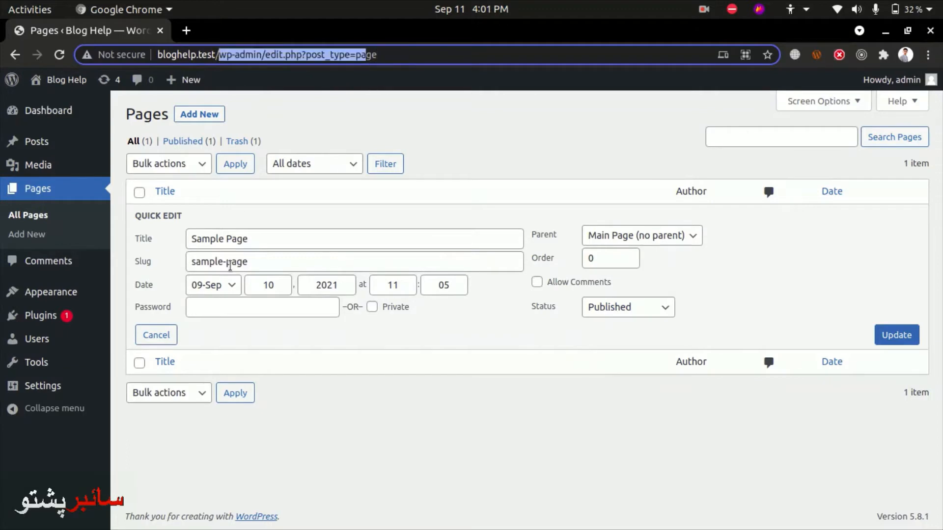
drag(253, 262, 188, 260)
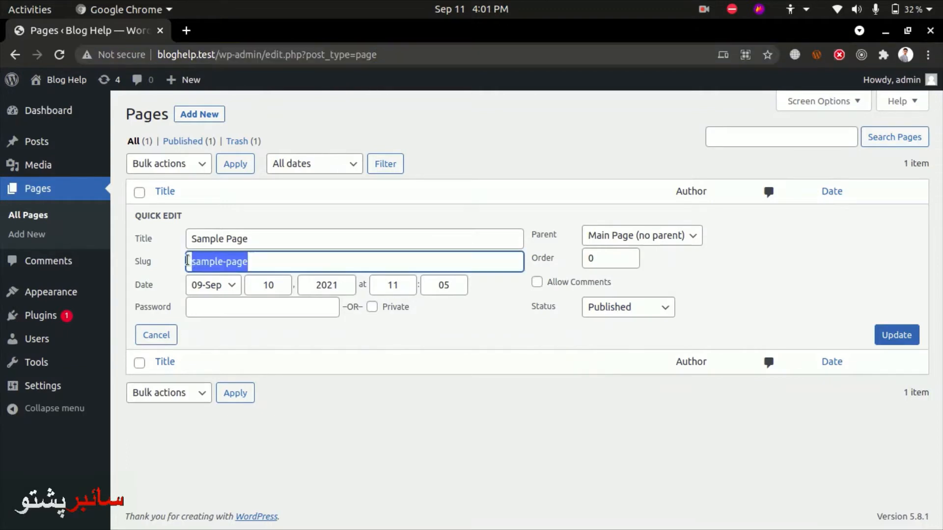
click(266, 259)
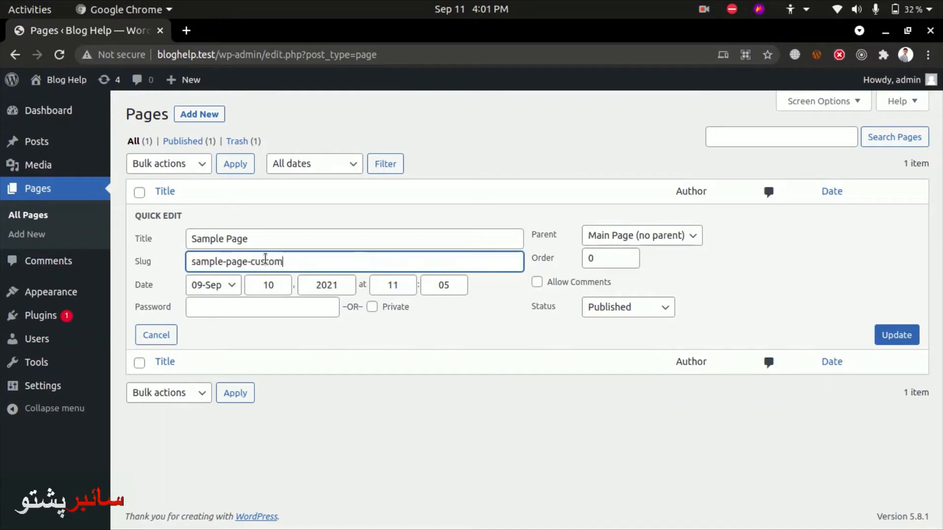
click(896, 335)
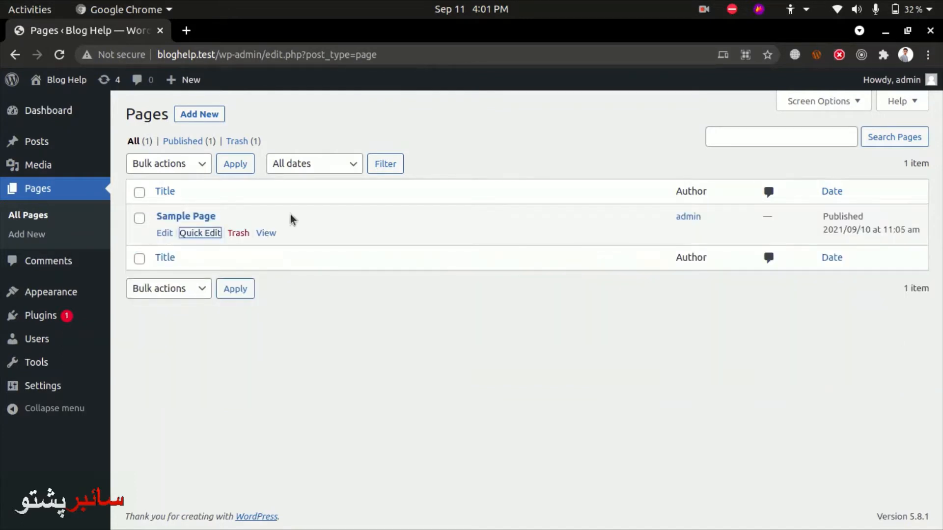
- View Sample Page in a separate tab, check the custom slug in its address, and close that tab
middle_click(266, 233)
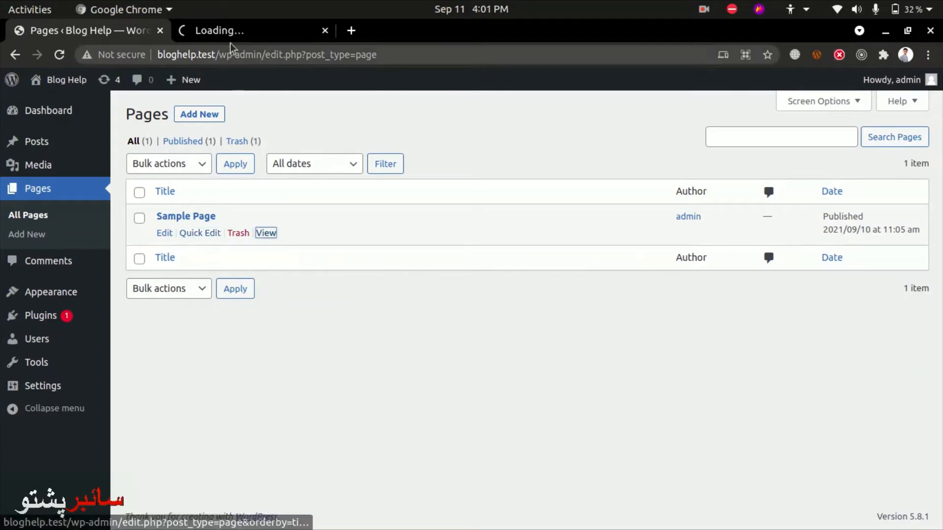
click(228, 30)
drag(276, 55, 320, 55)
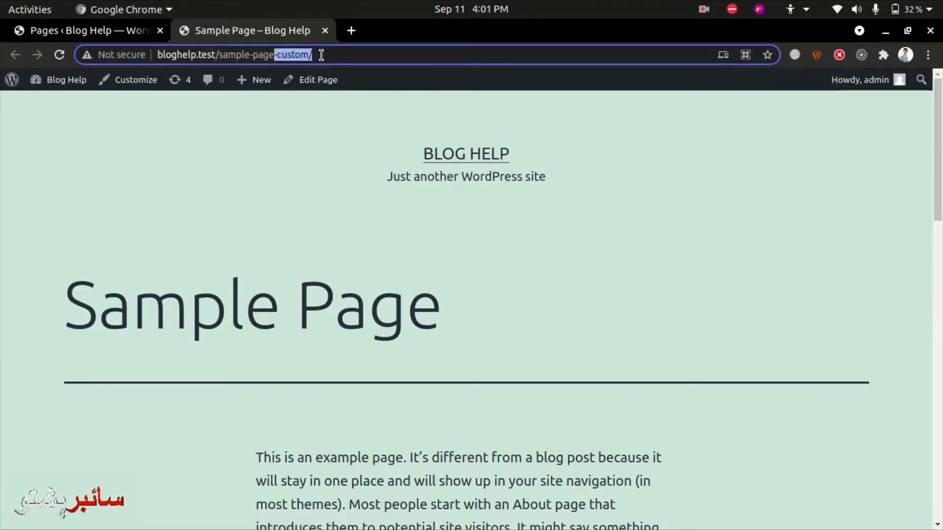
click(322, 54)
click(325, 31)
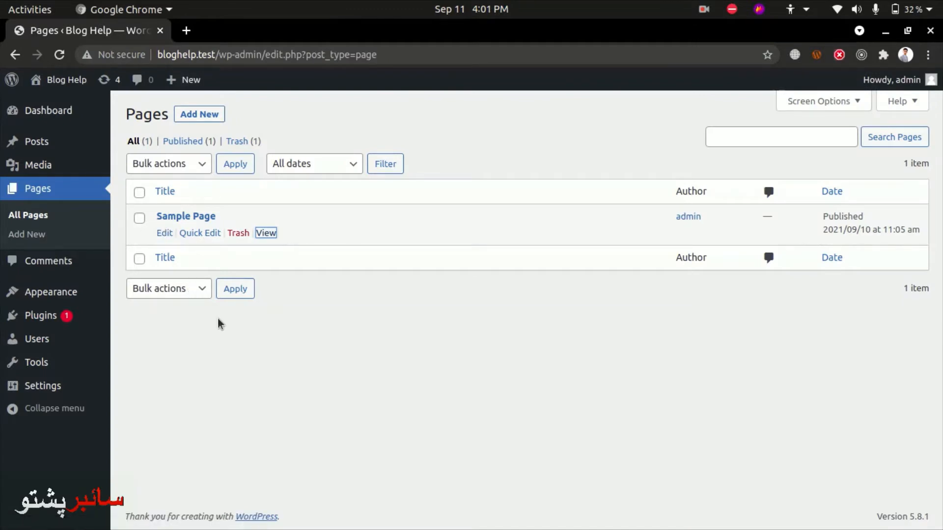
- Open Sample Page in the full editor and examine its permalink, featured image and comment settings
click(165, 233)
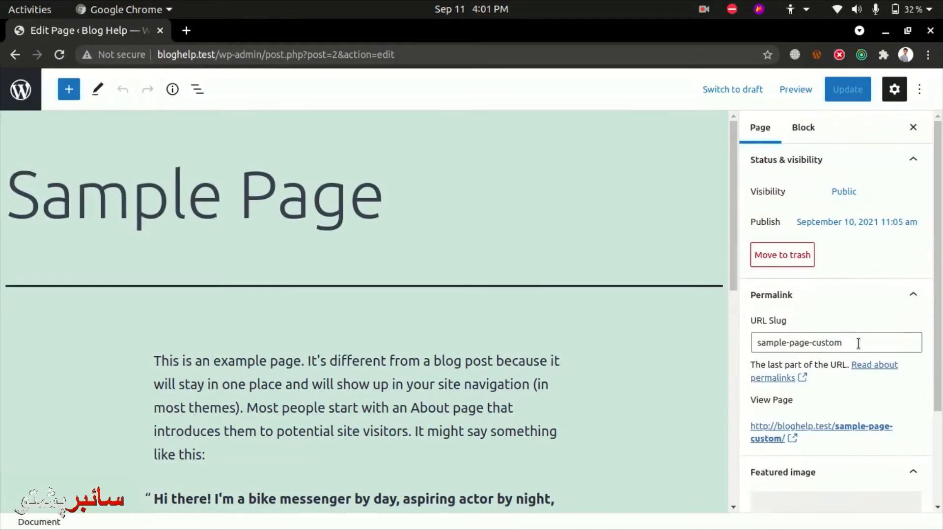
scroll(791, 284, down, 3)
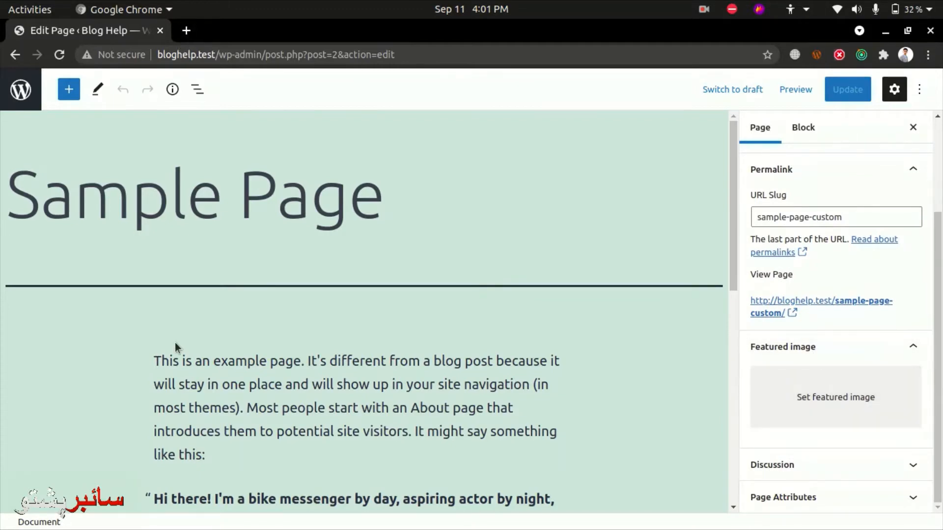
scroll(465, 386, down, 3)
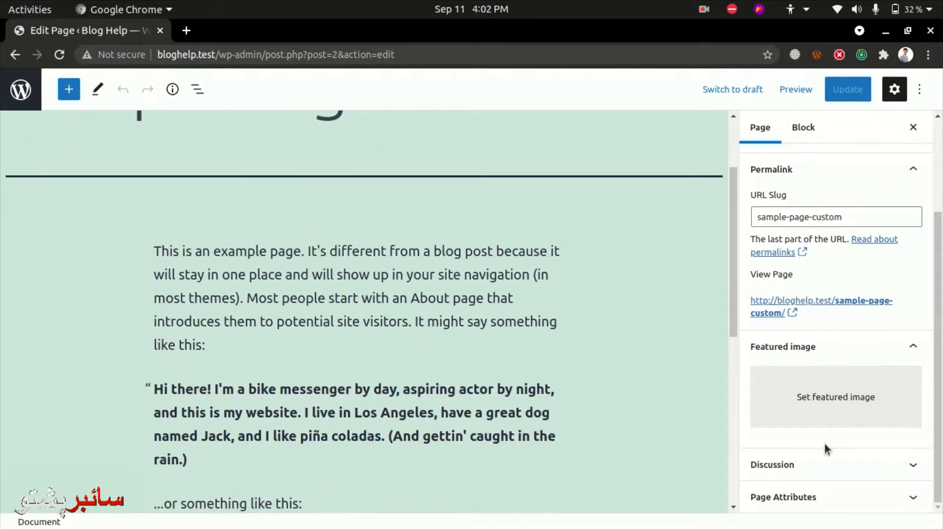
click(798, 472)
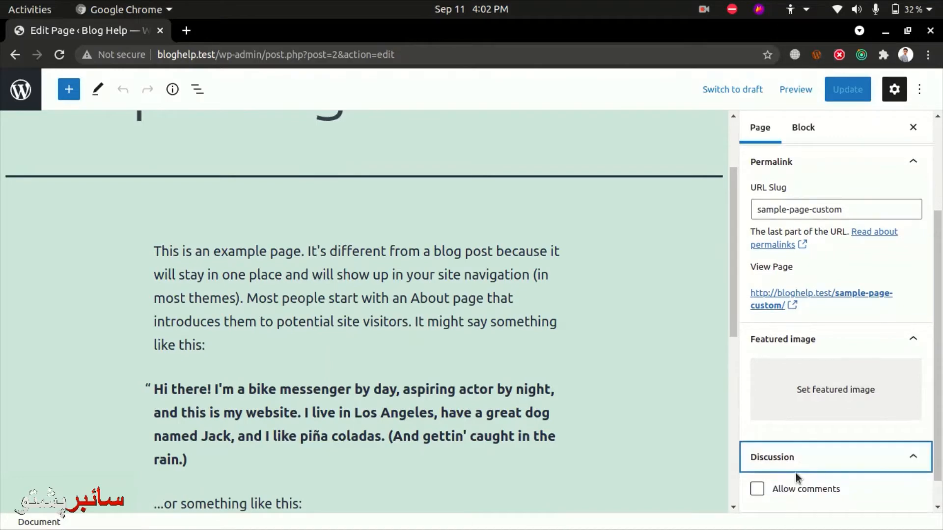
click(784, 462)
click(785, 462)
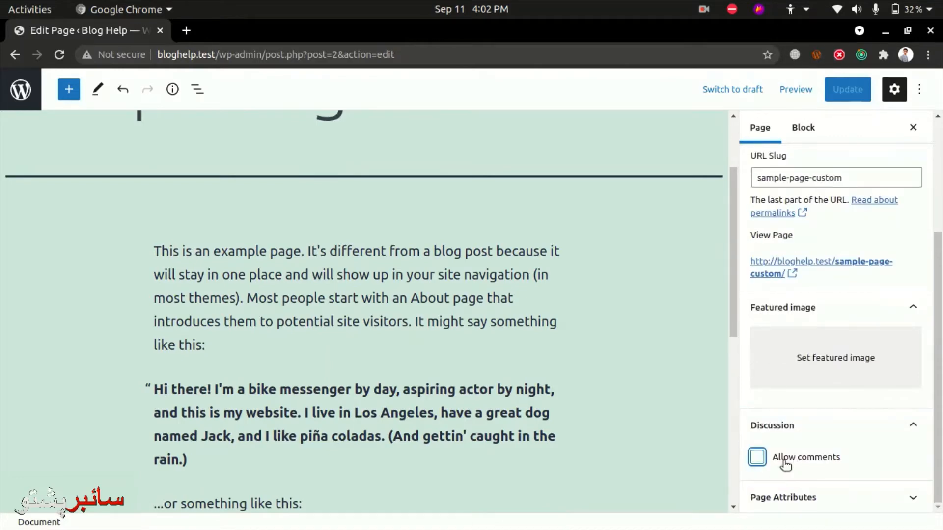
click(783, 428)
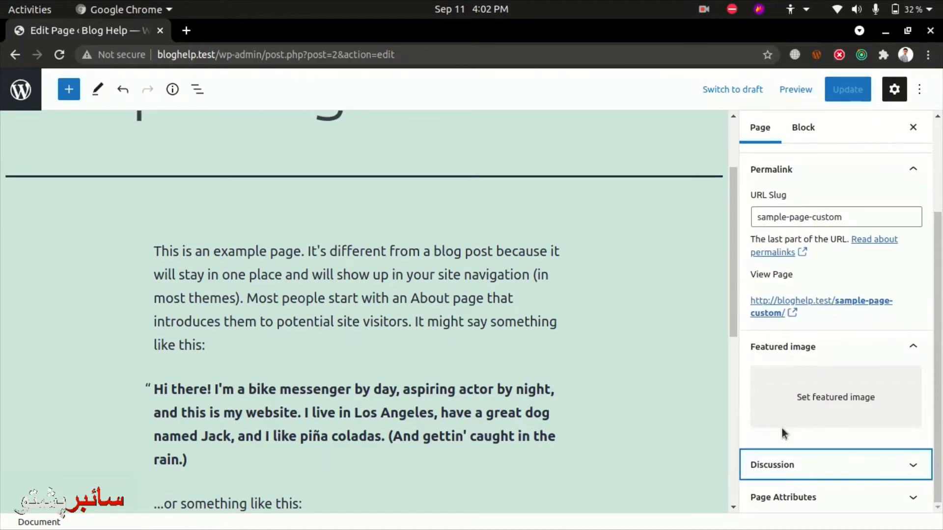
- Examine the parent page and order options in Sample Page's page attributes
click(785, 497)
click(780, 458)
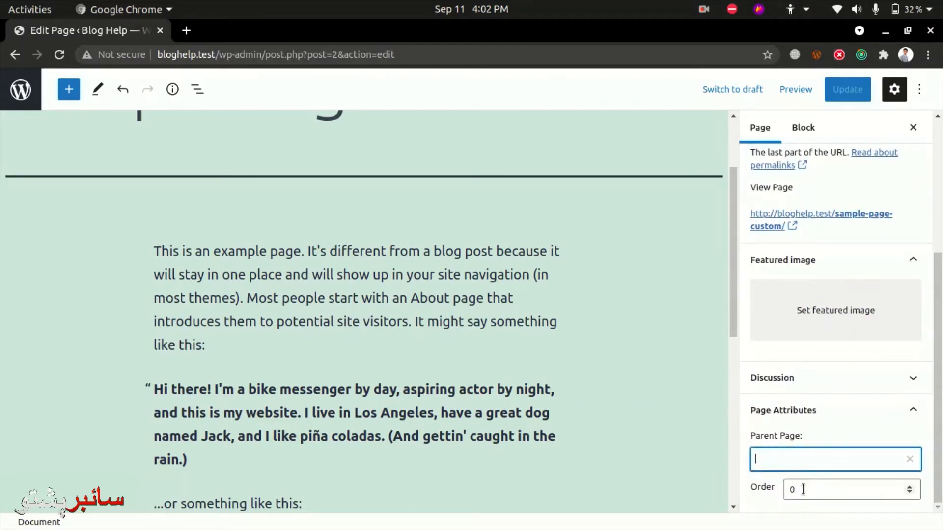
click(782, 418)
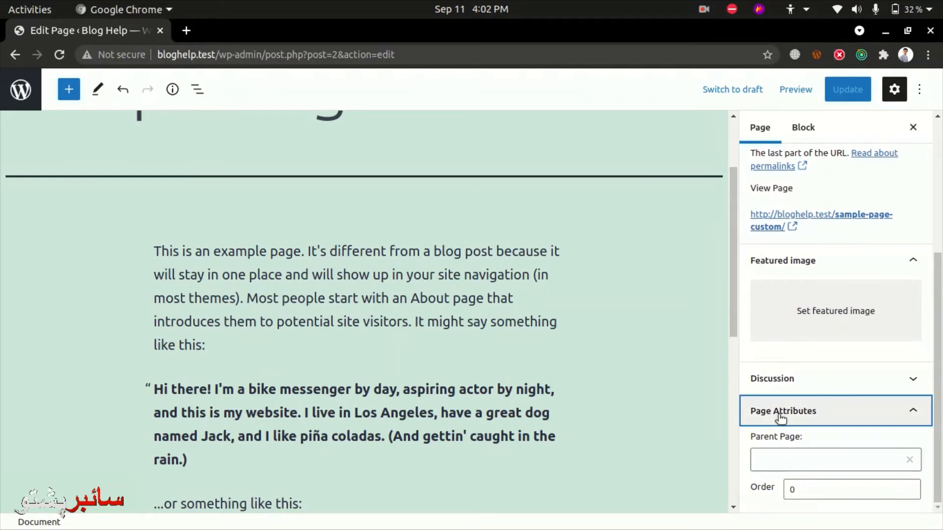
- Look through Sample Page's content and inspect the block settings of the XYZ Doohickey Company quote
scroll(771, 365, up, 3)
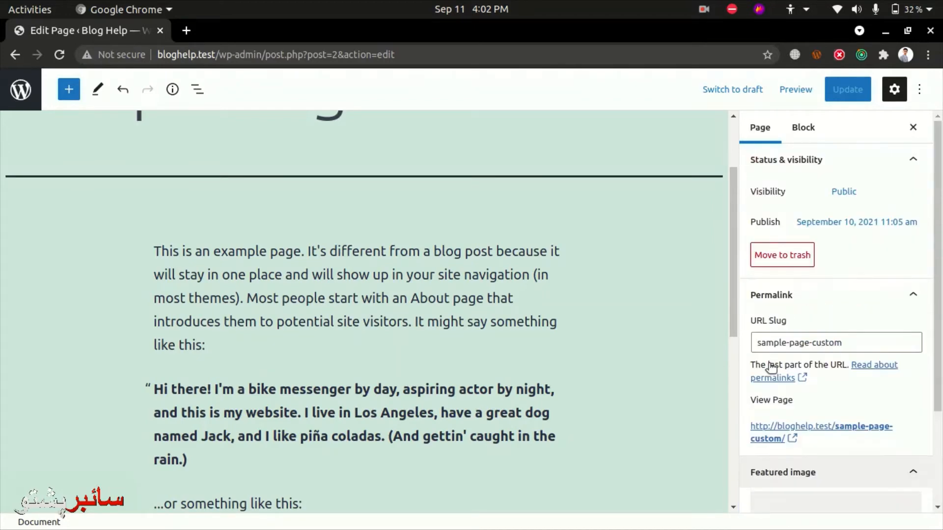
scroll(463, 322, down, 3)
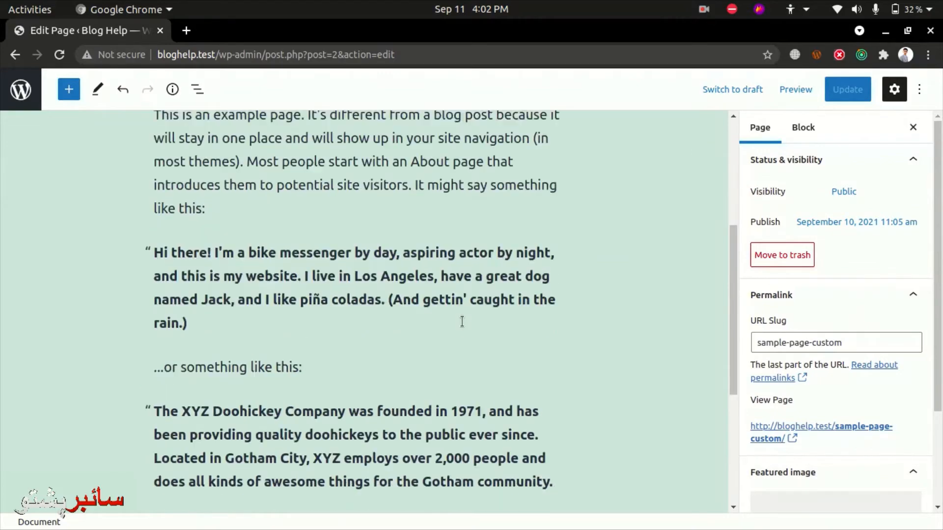
scroll(462, 321, down, 5)
click(343, 228)
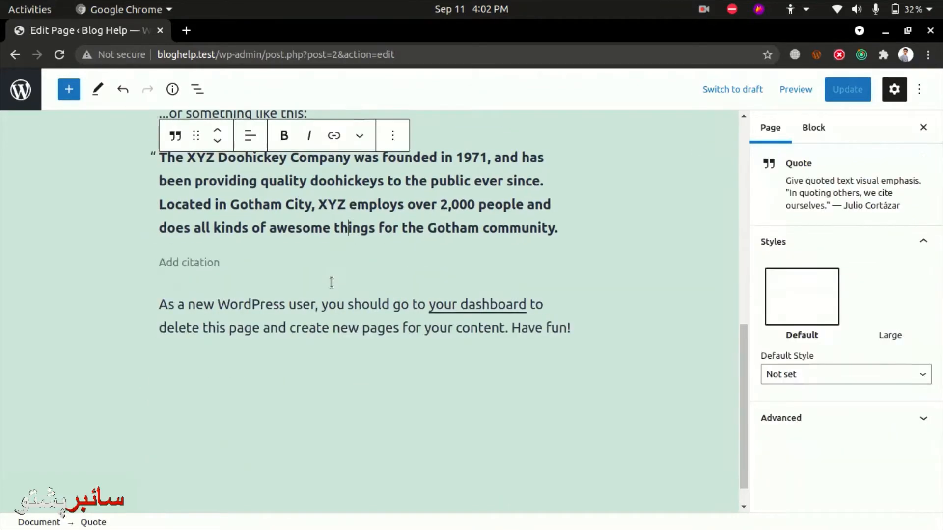
scroll(331, 281, up, 6)
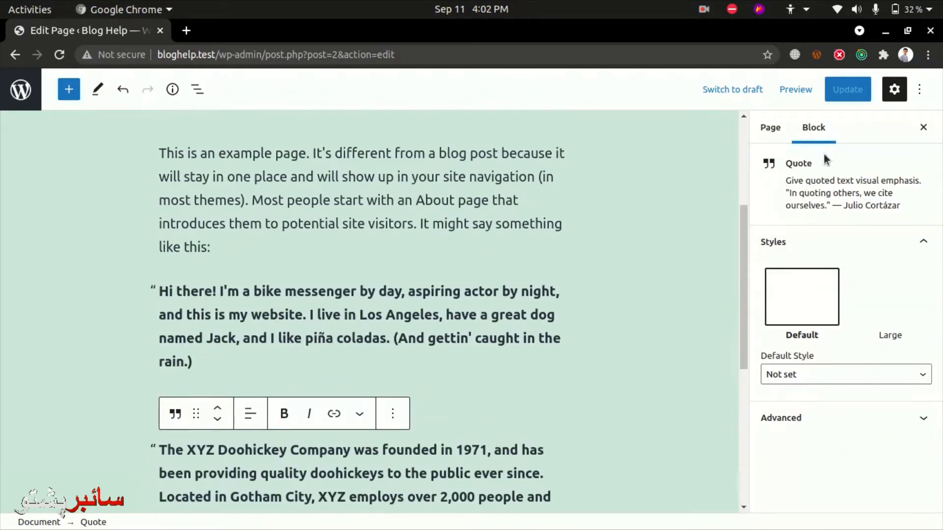
scroll(176, 255, up, 4)
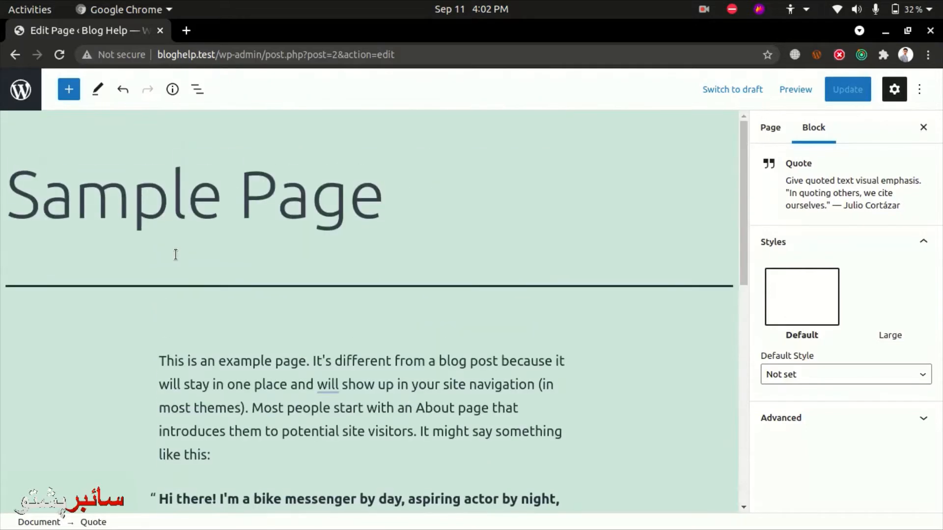
- Leave the page editor, open the post "My first post" for editing, and examine its permalink, category and tag settings
click(21, 89)
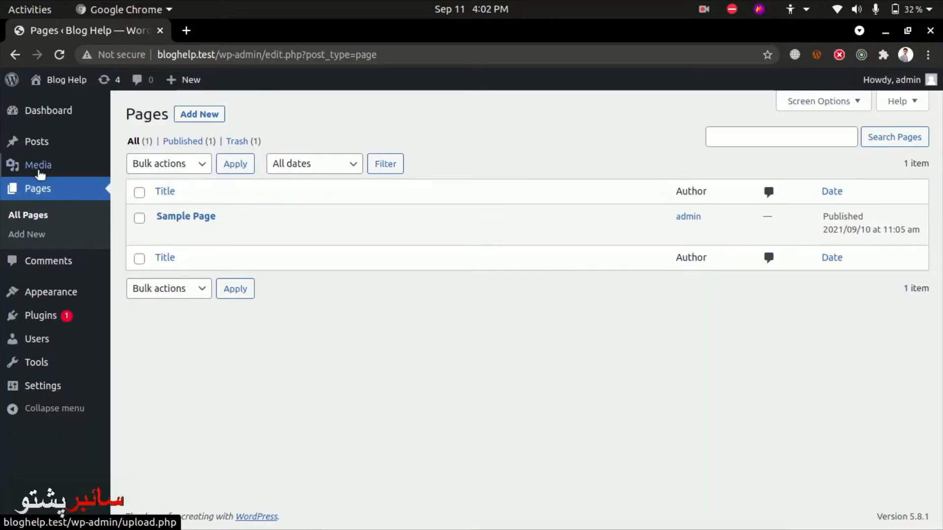
click(41, 148)
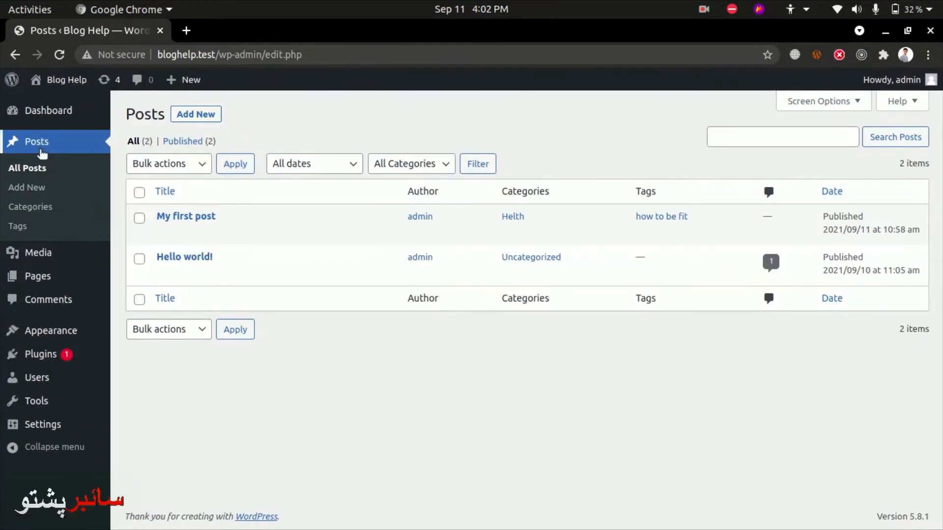
click(161, 235)
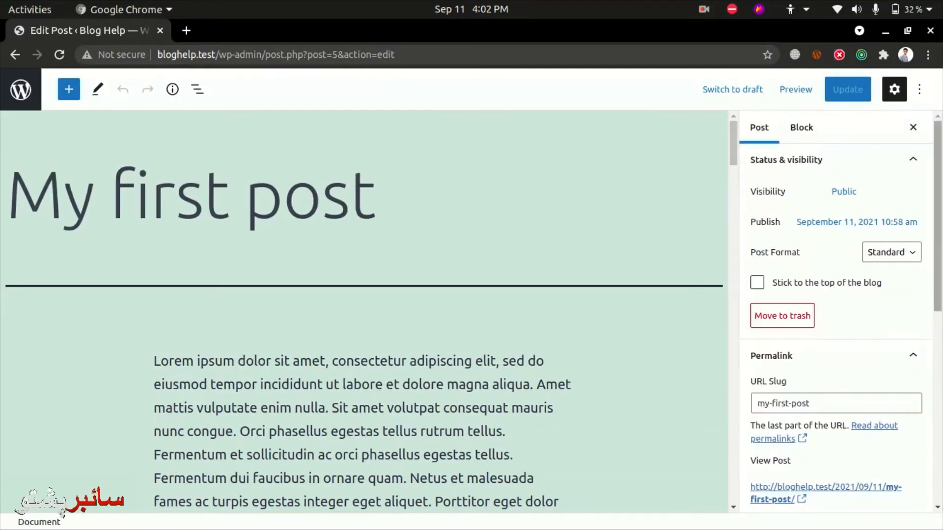
scroll(789, 339, down, 4)
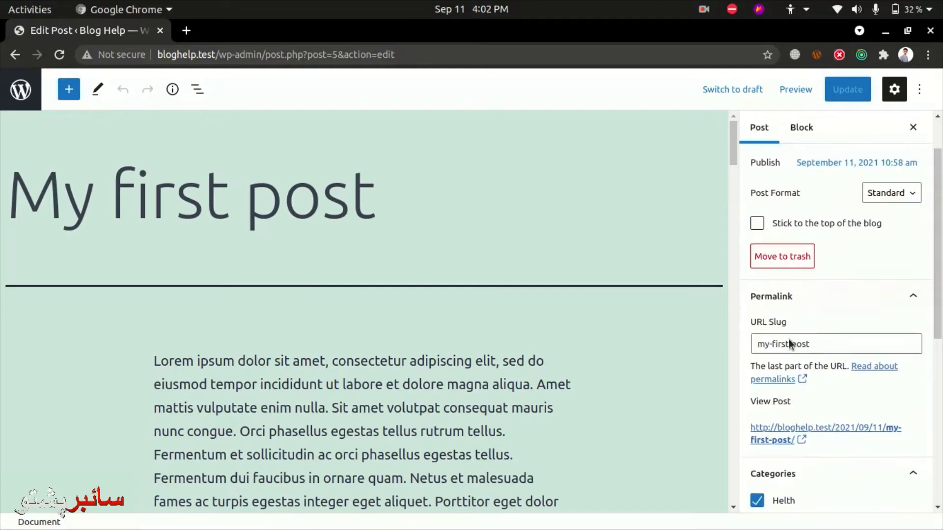
scroll(864, 331, down, 5)
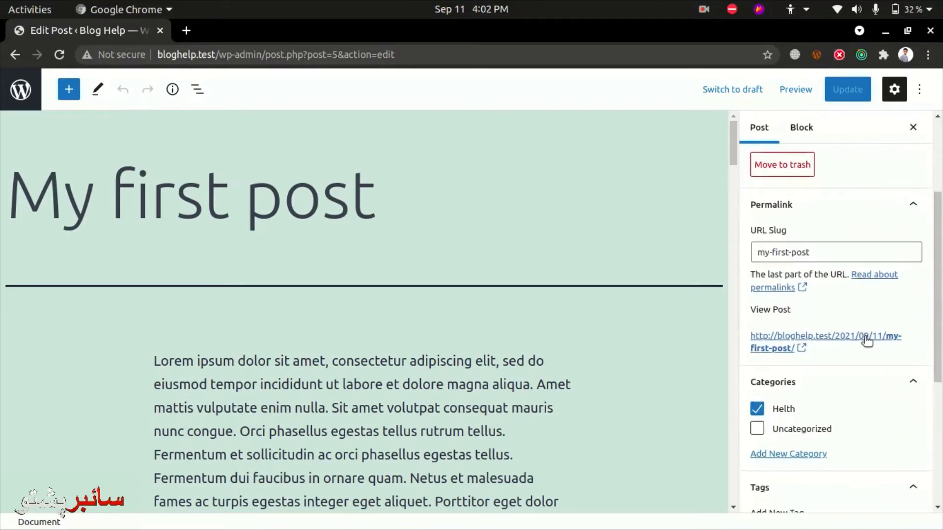
scroll(803, 344, down, 2)
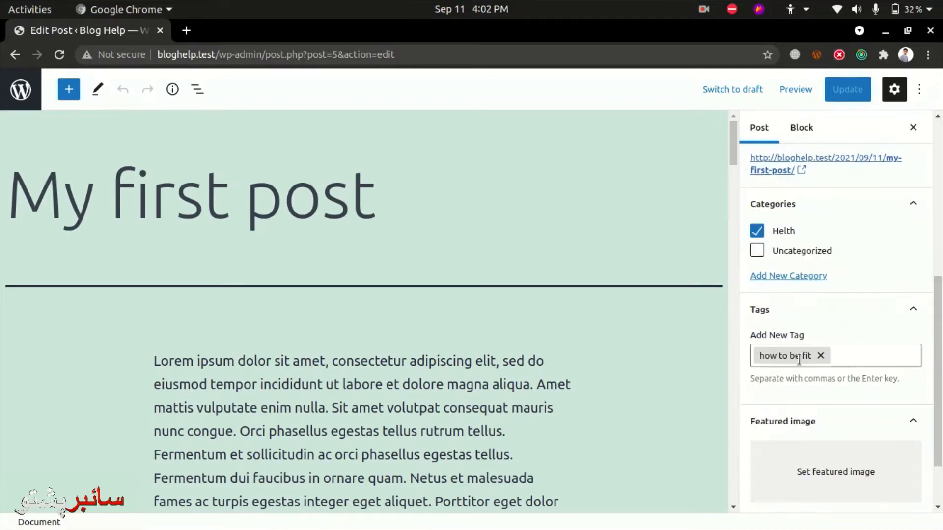
- Expand the post's Excerpt settings and place the cursor in the empty excerpt field
scroll(800, 383, down, 2)
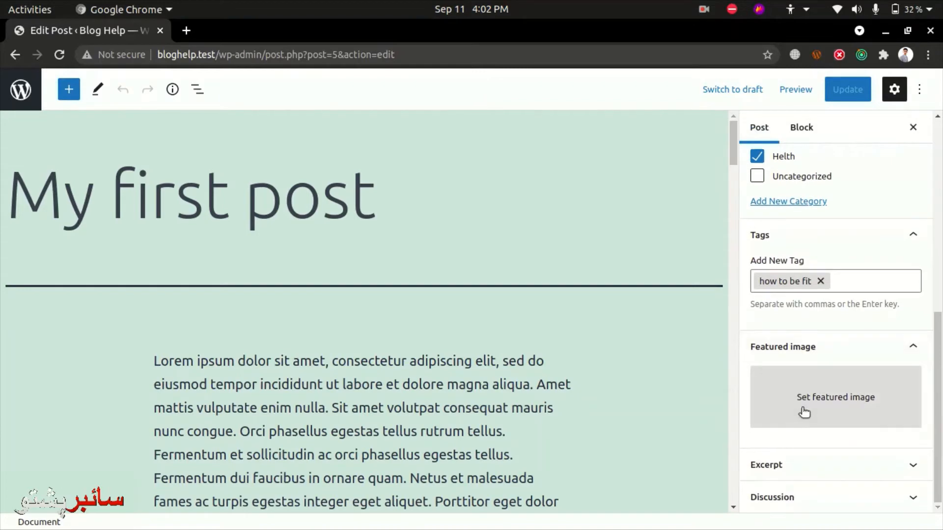
click(808, 474)
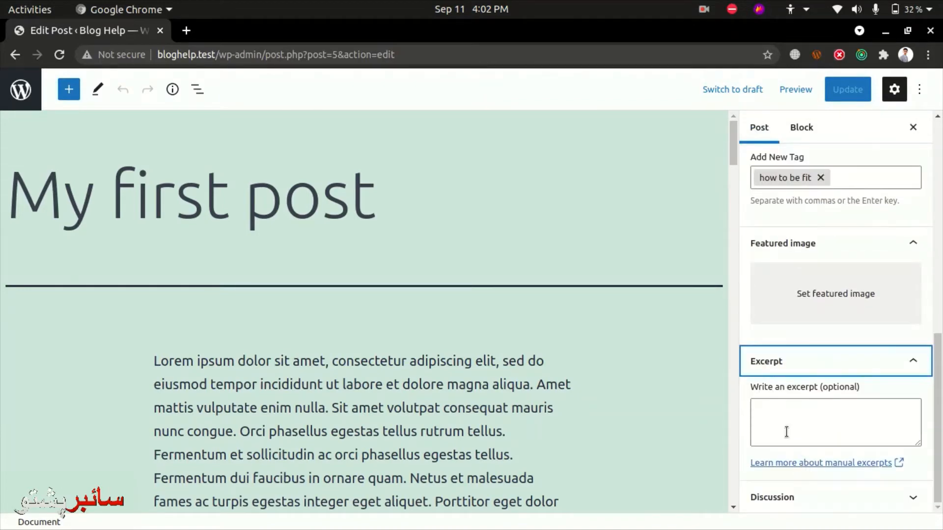
click(777, 416)
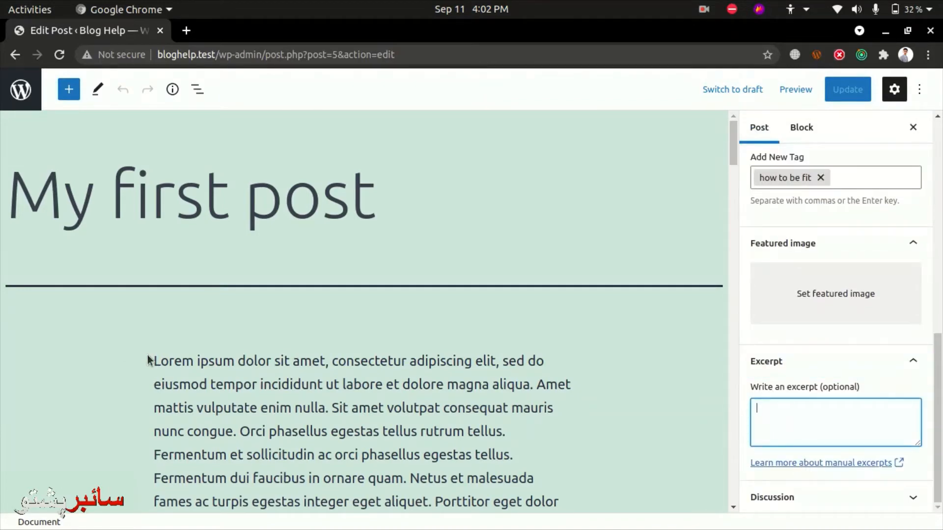
drag(154, 361, 452, 454)
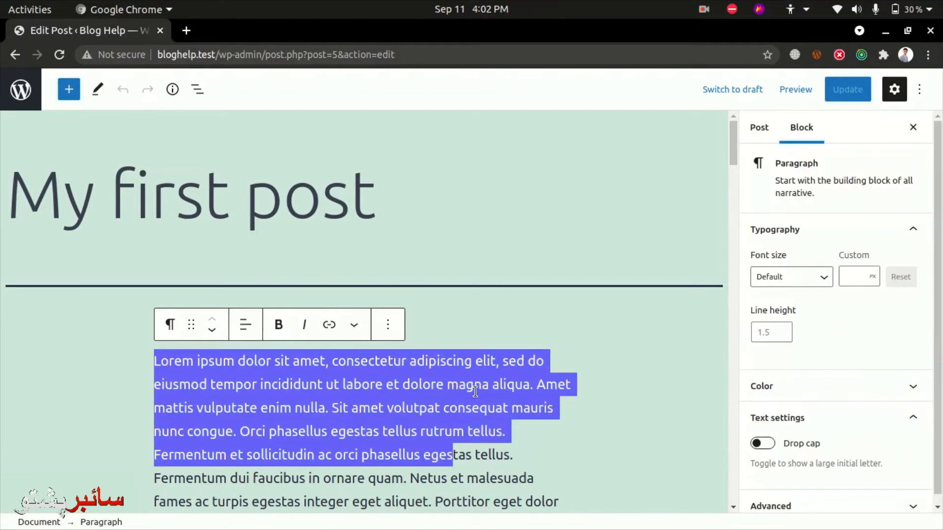
scroll(474, 392, down, 2)
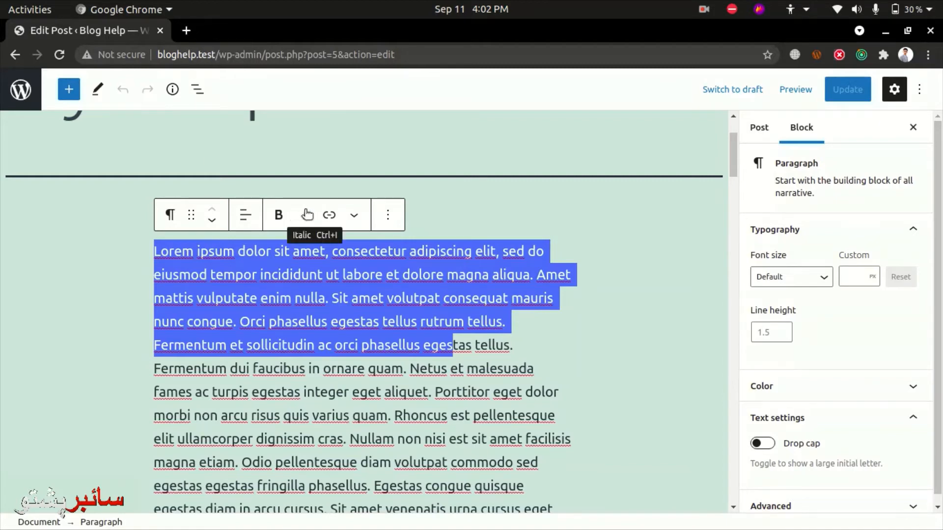
click(480, 345)
drag(514, 346, 150, 258)
click(168, 251)
click(151, 254)
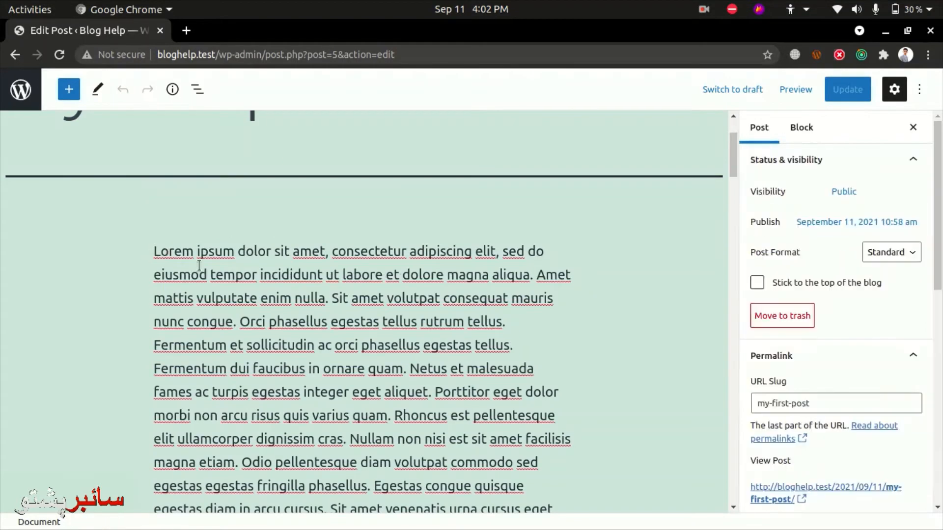
- Copy the opening sentences of the post's first paragraph, from "Lorem ipsum" through "ornare quam.", and look through the paragraph's block settings
drag(152, 251, 412, 366)
key(ctrl+c)
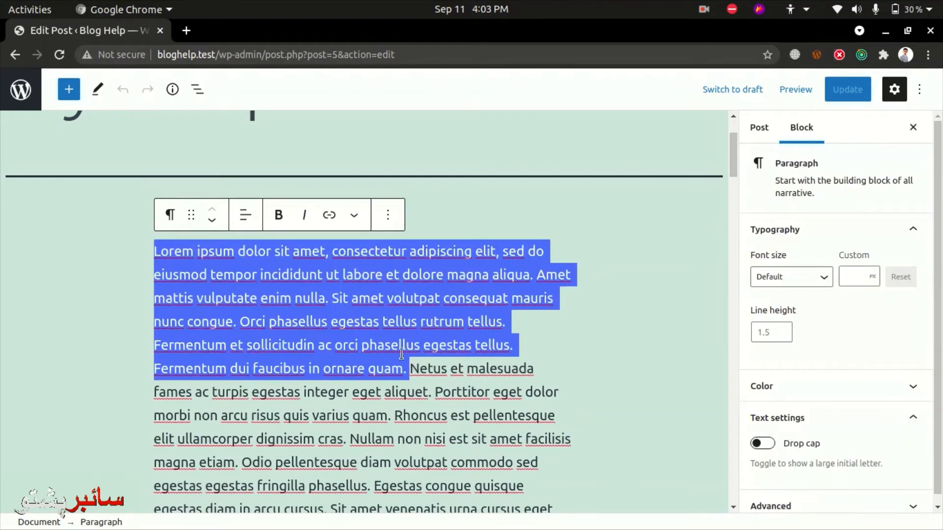
scroll(728, 484, down, 3)
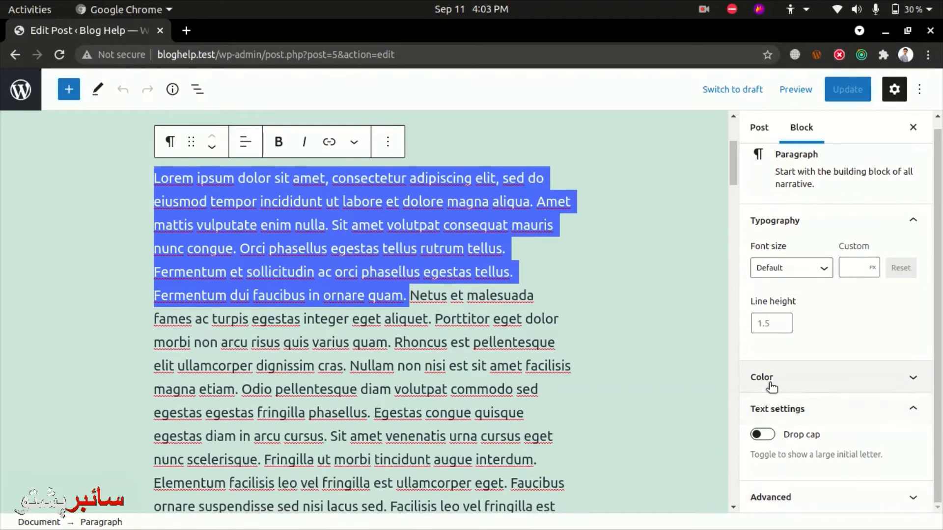
scroll(777, 392, up, 1)
scroll(779, 413, down, 1)
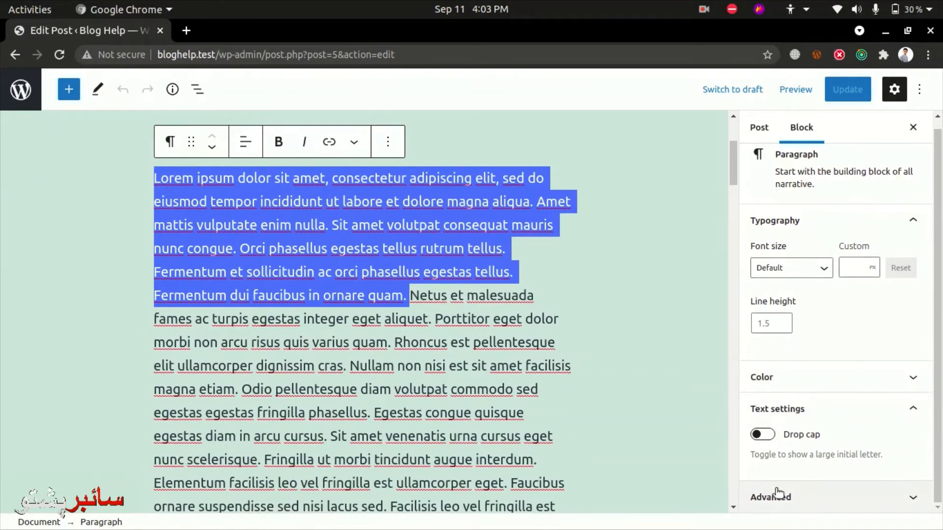
click(777, 492)
scroll(775, 344, up, 4)
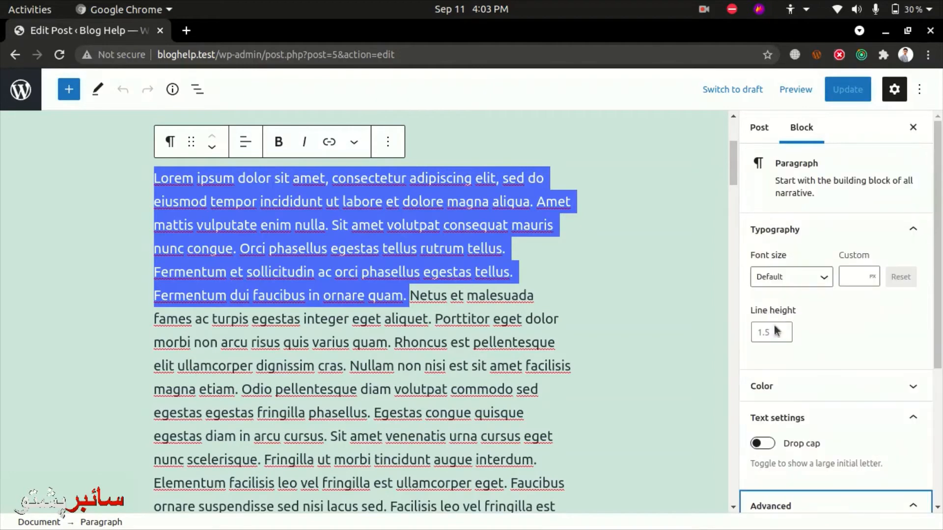
- Return to the post settings and paste the copied opening sentences as the post's excerpt
click(759, 128)
scroll(791, 457, down, 1)
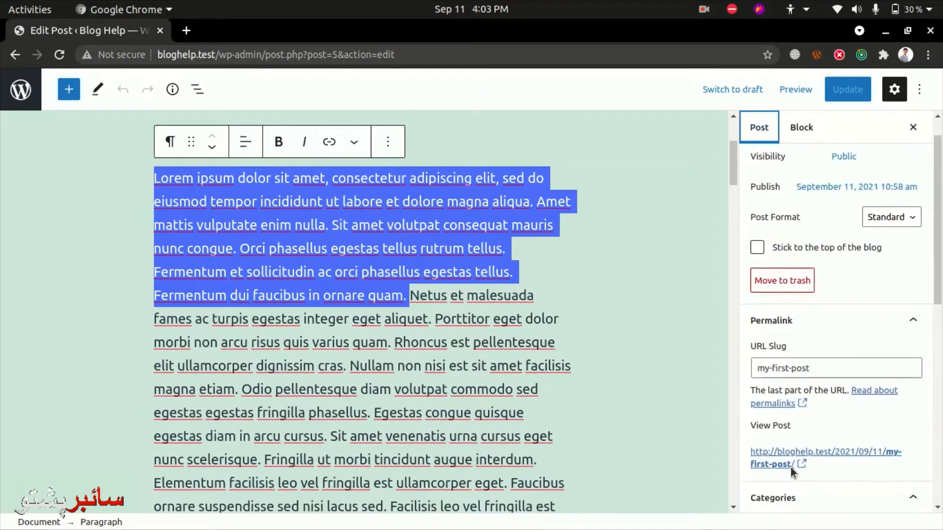
scroll(792, 472, down, 9)
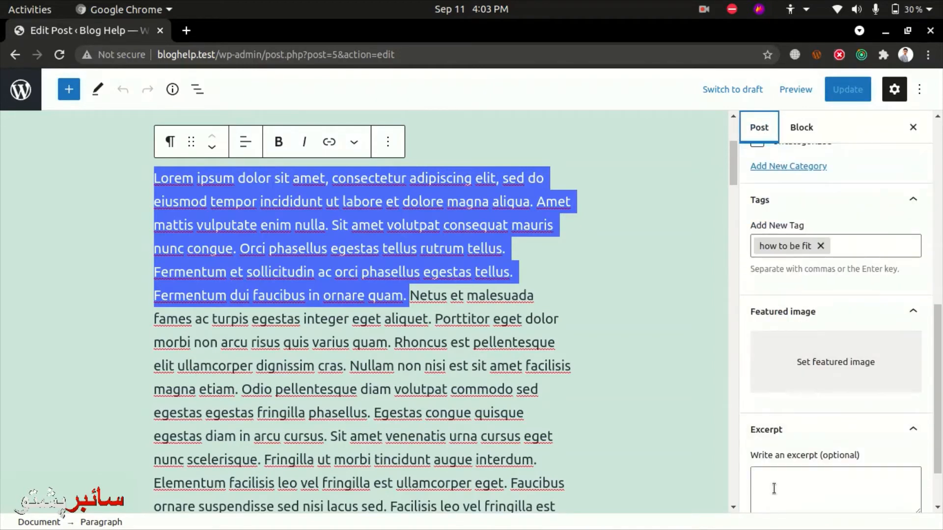
click(774, 489)
key(ctrl+v)
scroll(775, 491, down, 3)
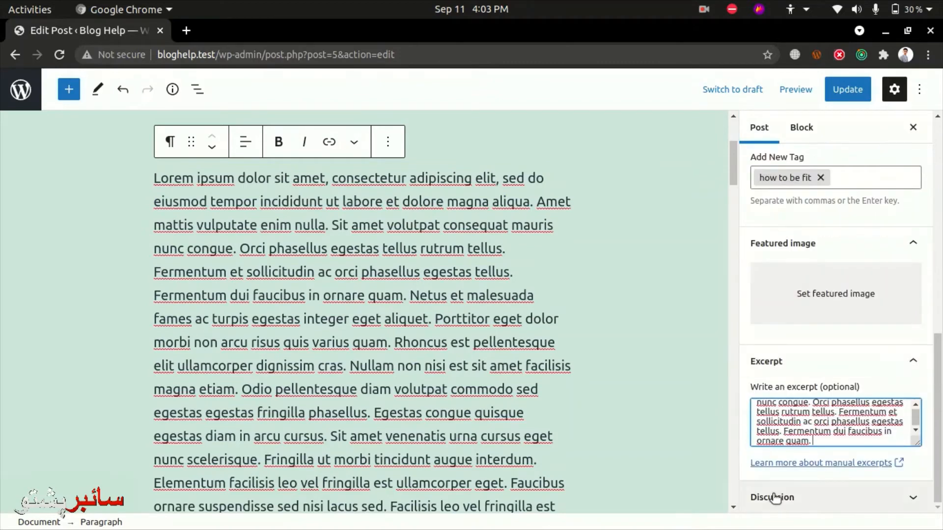
- Examine the post's discussion settings, switching Allow comments off and back on
click(775, 497)
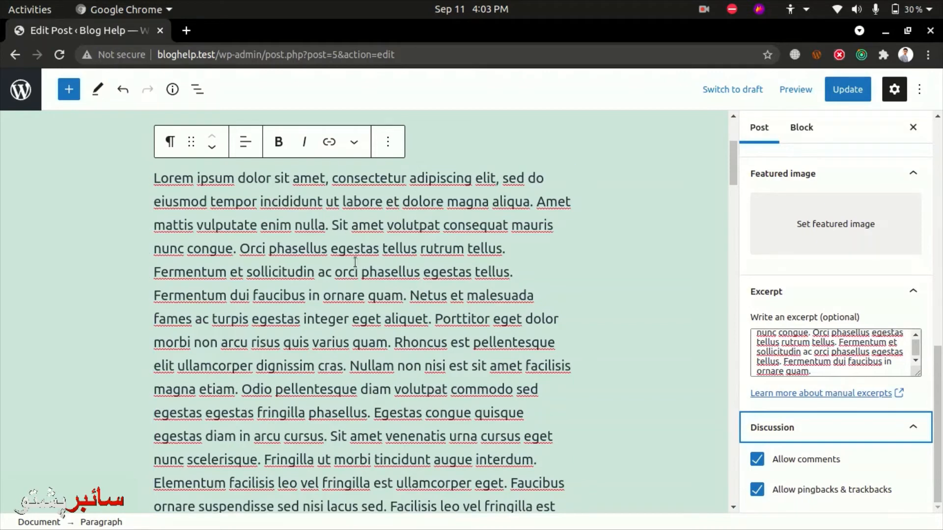
drag(329, 253, 455, 253)
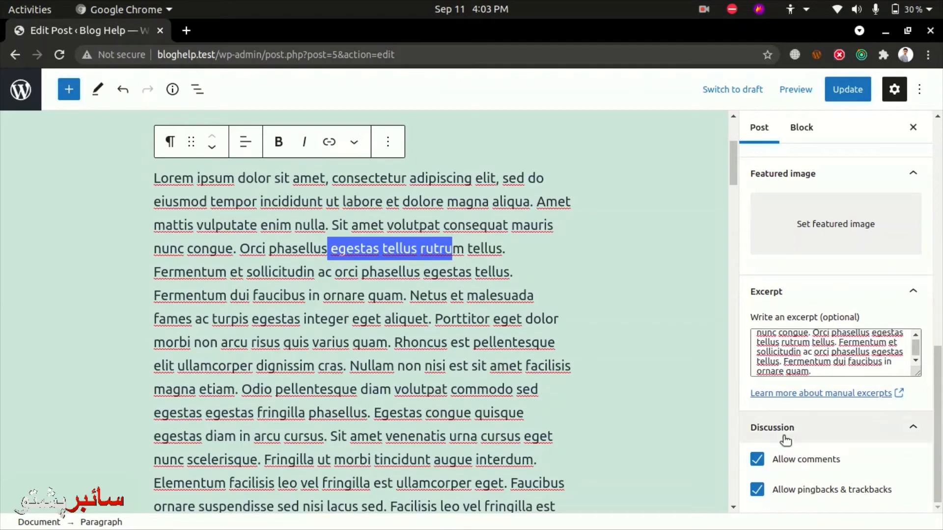
click(781, 462)
click(781, 461)
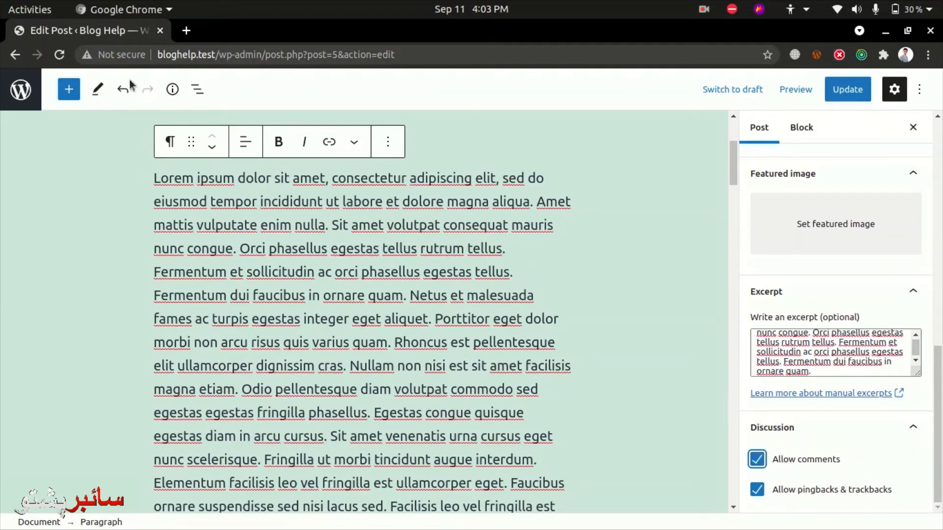
click(21, 89)
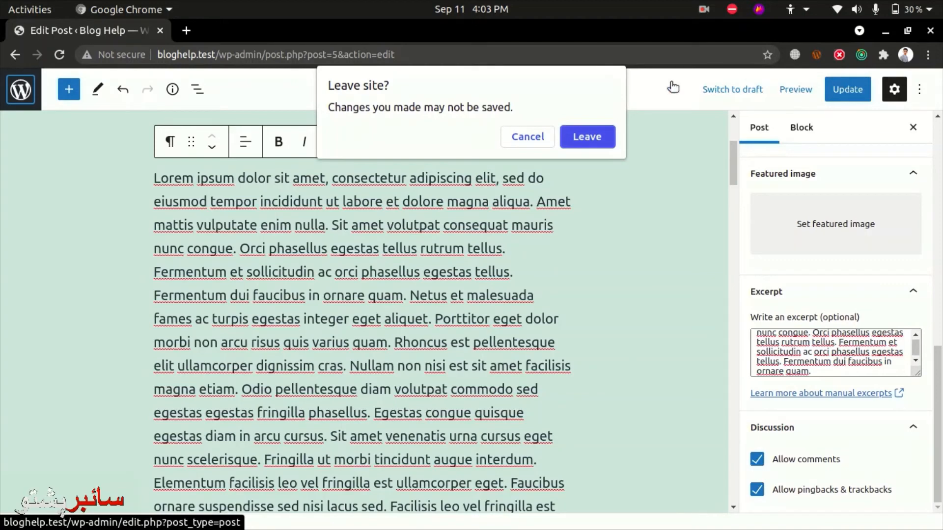
click(508, 147)
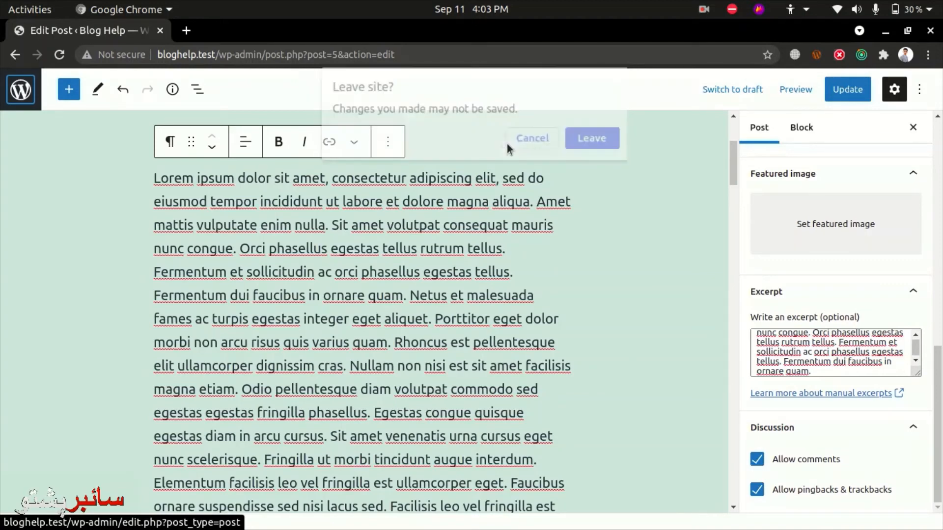
click(925, 87)
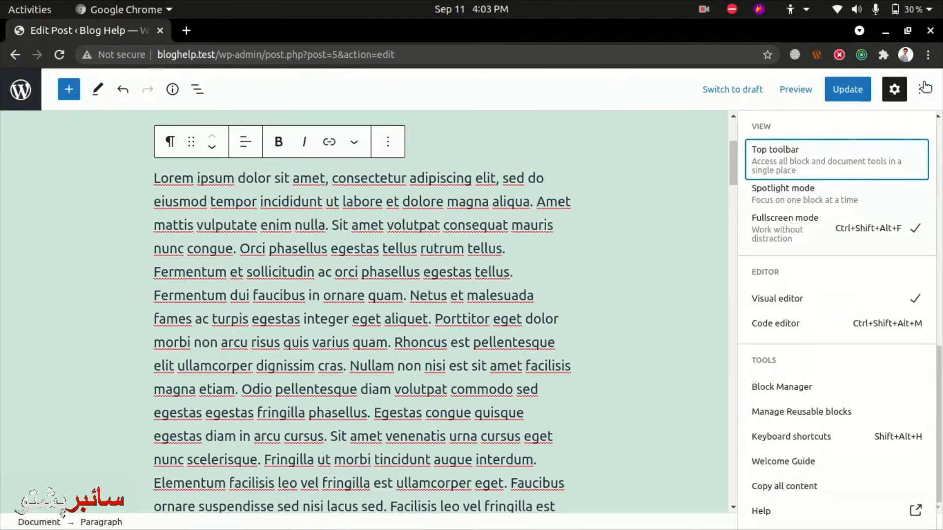
click(925, 87)
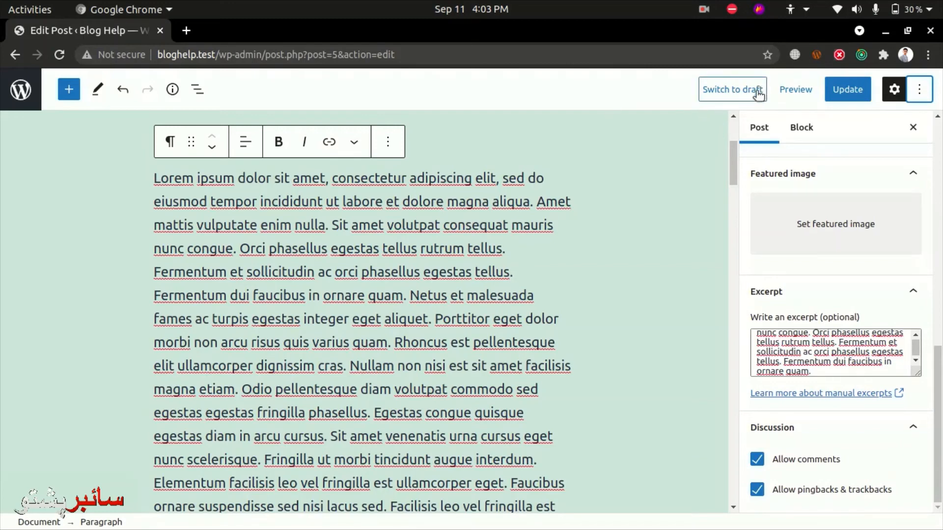
- Update "My first post" and open its published version in the browser
scroll(667, 246, up, 4)
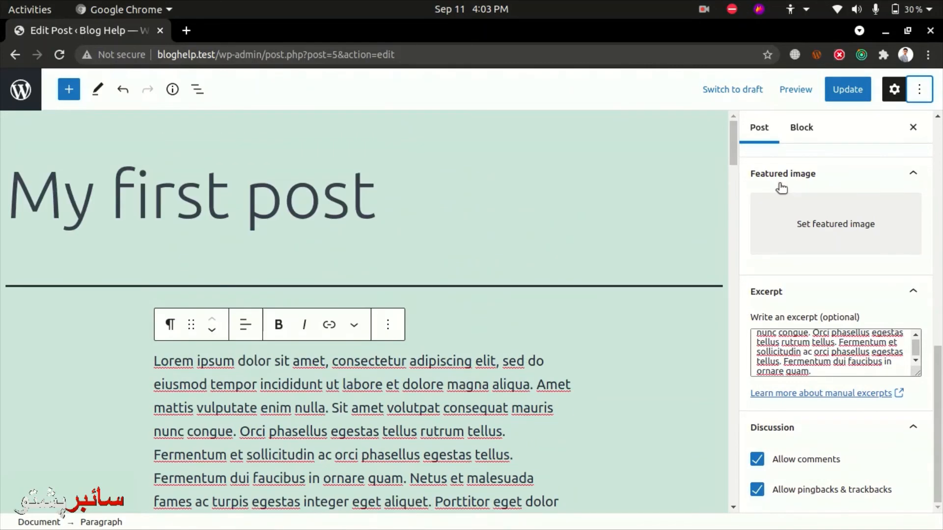
click(853, 90)
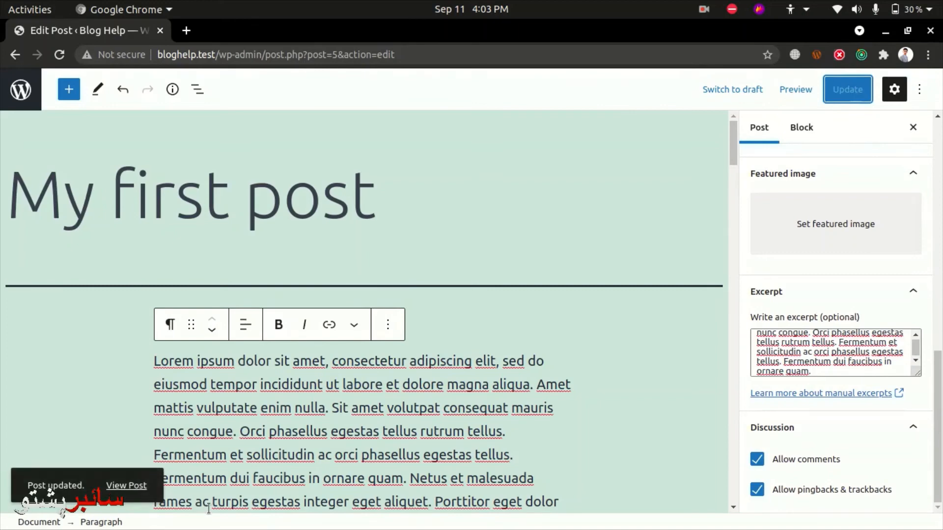
click(125, 486)
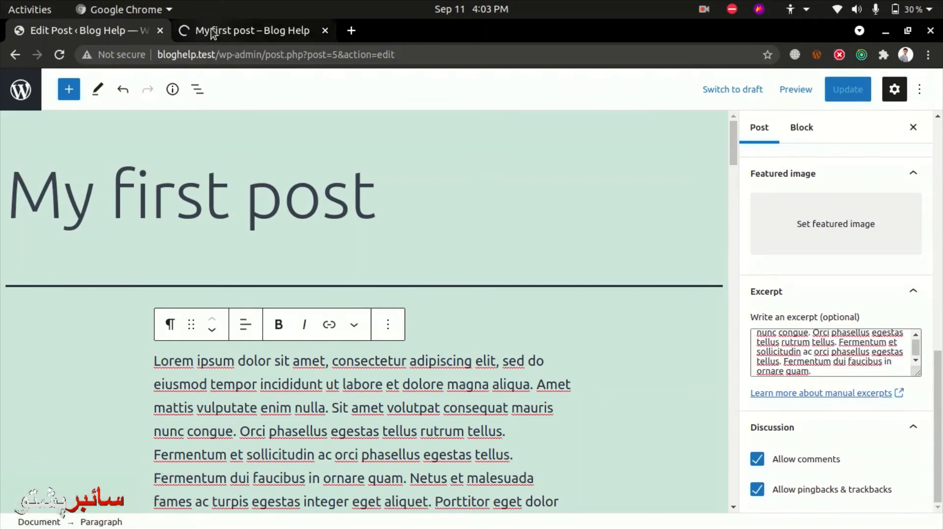
click(211, 29)
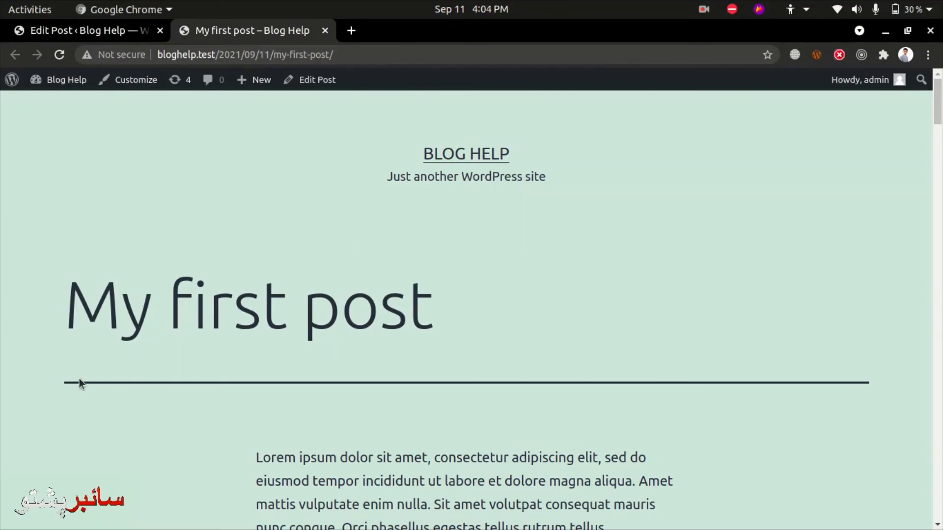
- Look through the published post's text, category and tag details, and comment form
scroll(78, 381, down, 3)
scroll(274, 330, down, 20)
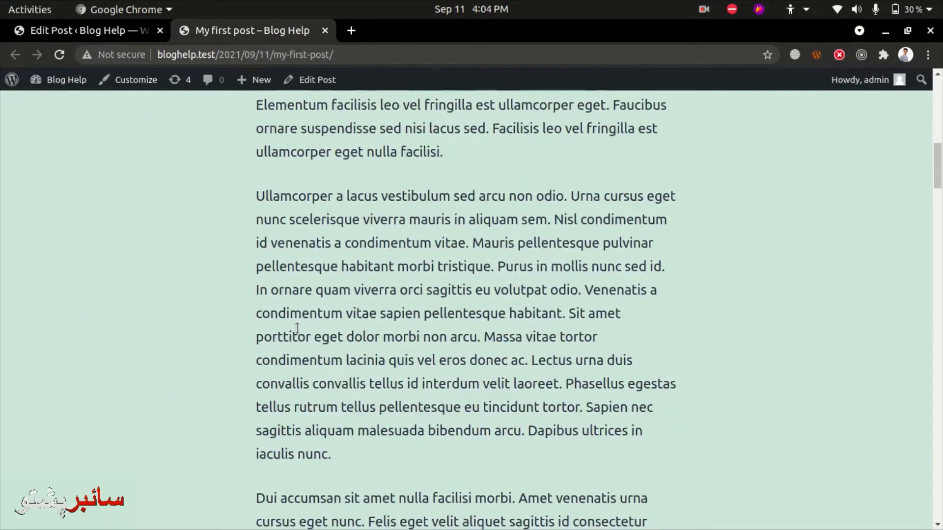
scroll(378, 217, down, 20)
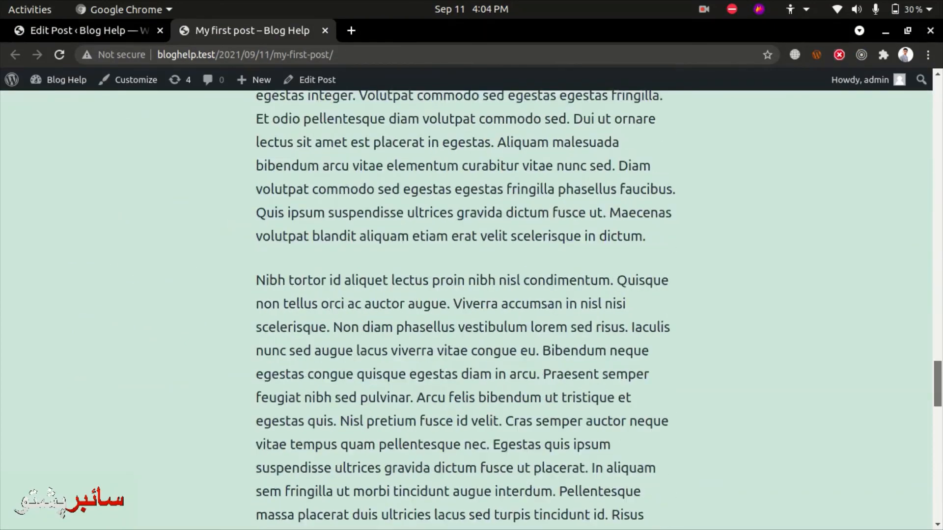
click(339, 275)
scroll(330, 242, up, 3)
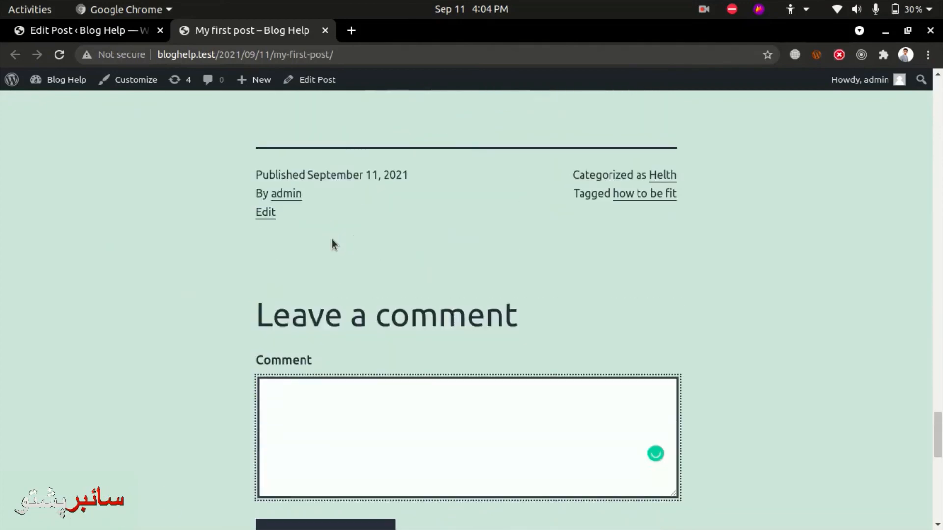
scroll(326, 274, down, 4)
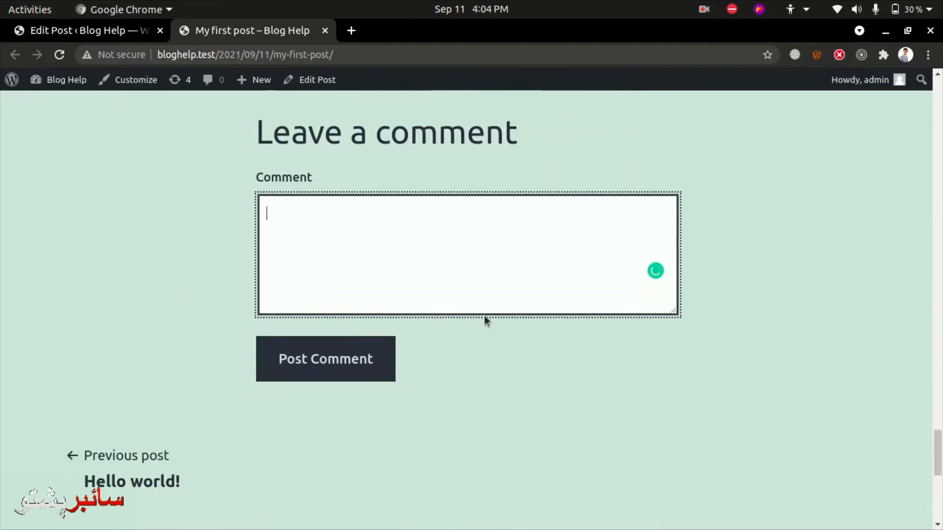
scroll(484, 320, up, 13)
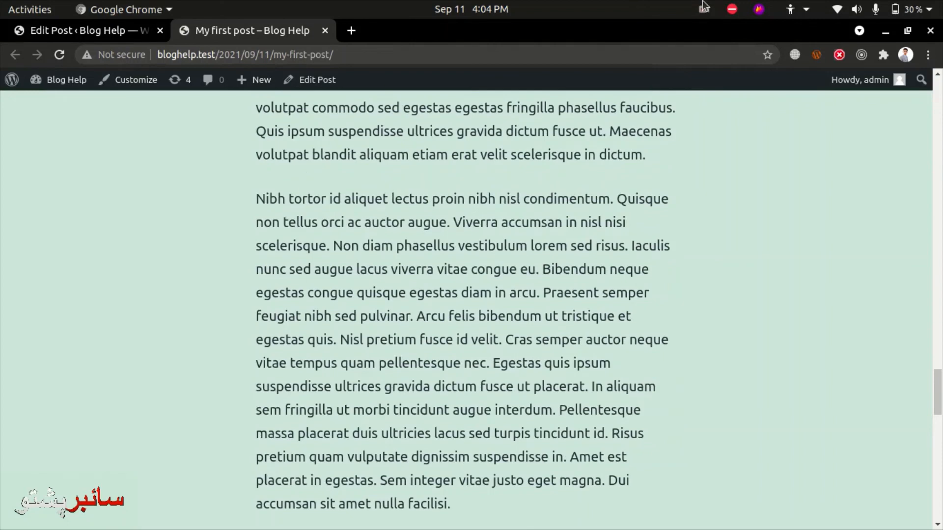
click(704, 7)
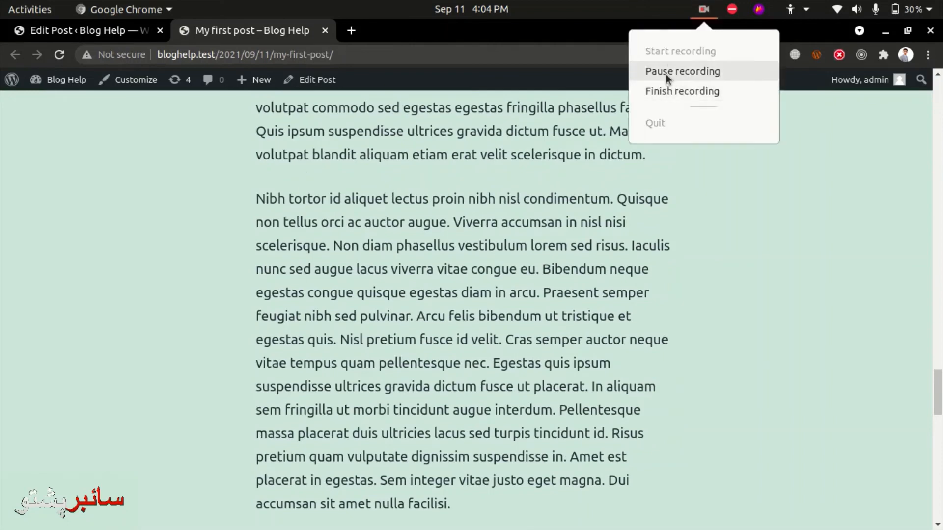
click(665, 74)
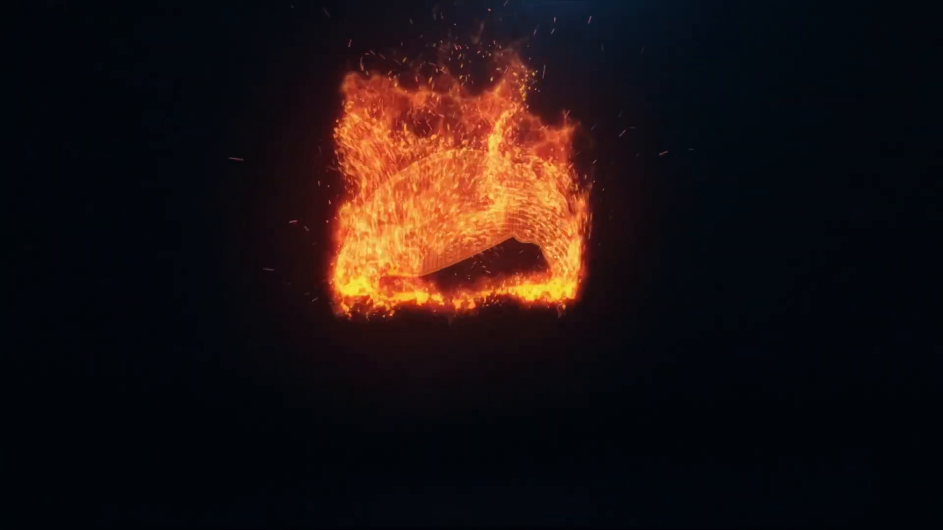